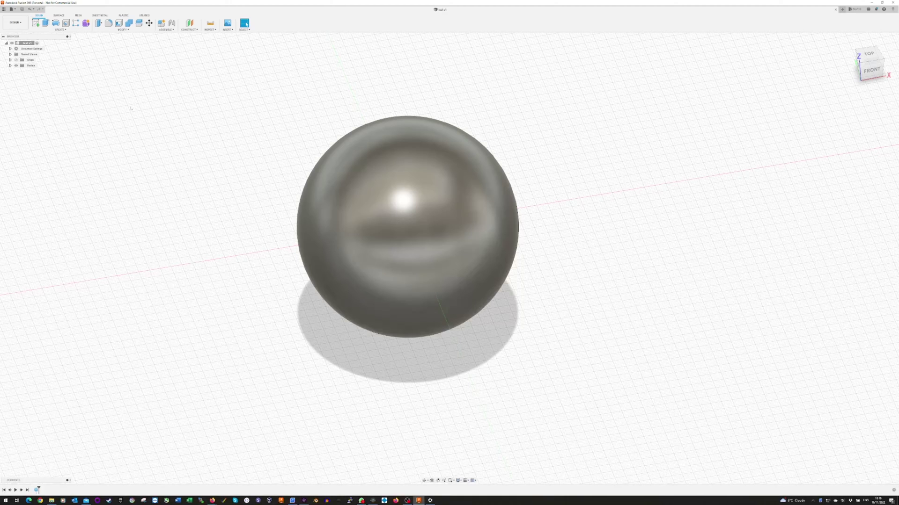
# Open the File menu of the Fusion 360 sphere design.
pyautogui.click(12, 9)
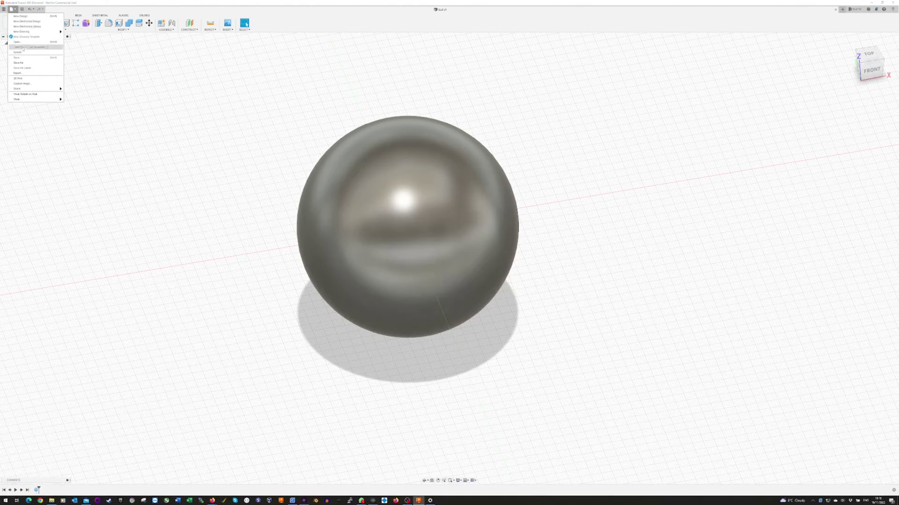
pyautogui.click(22, 74)
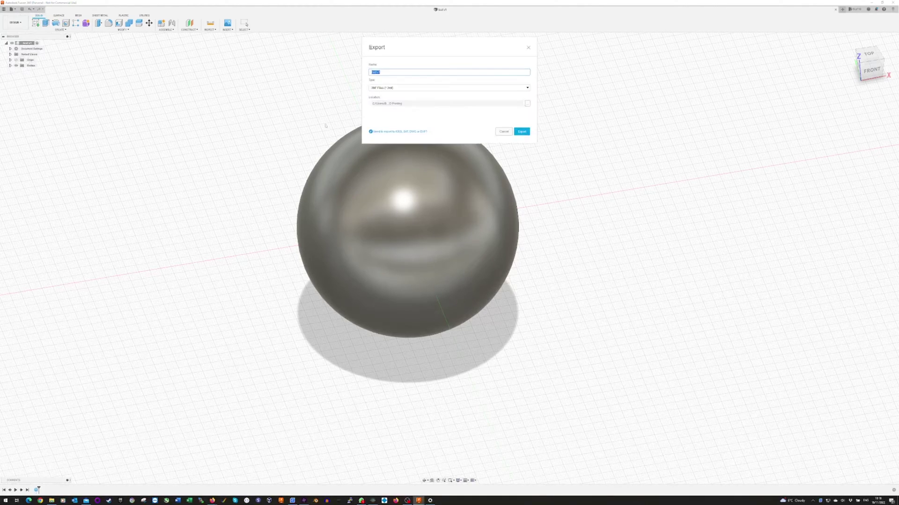
pyautogui.click(407, 88)
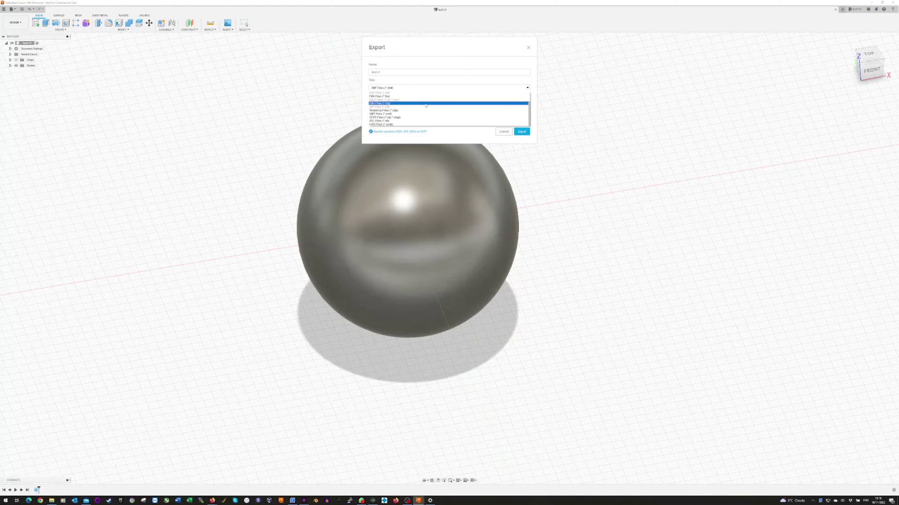
pyautogui.click(408, 120)
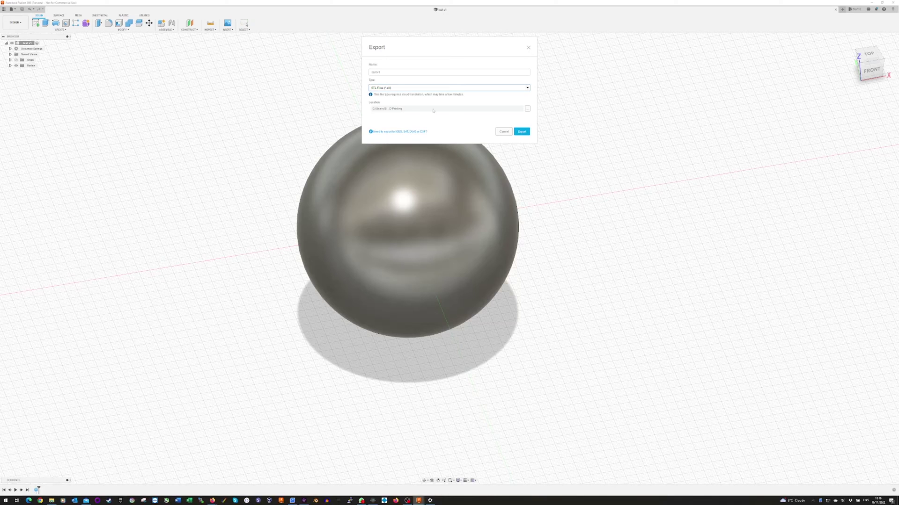
pyautogui.click(424, 88)
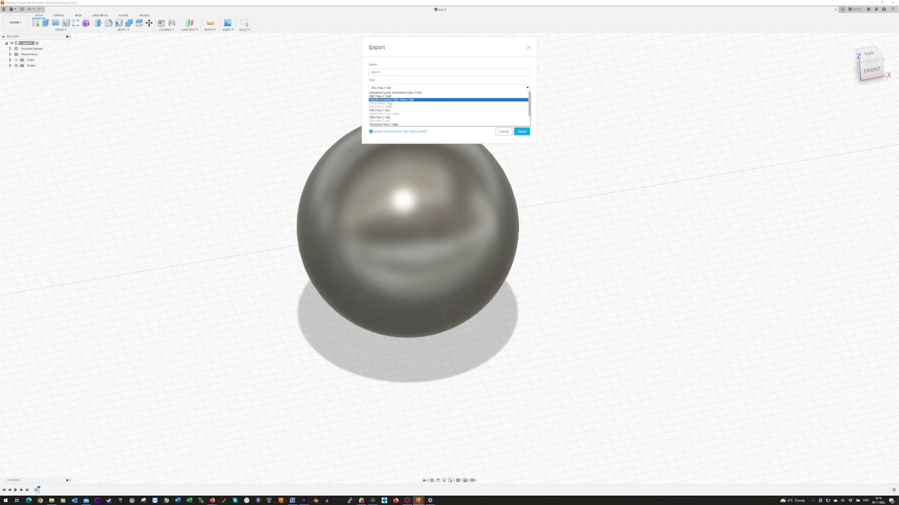
pyautogui.click(499, 132)
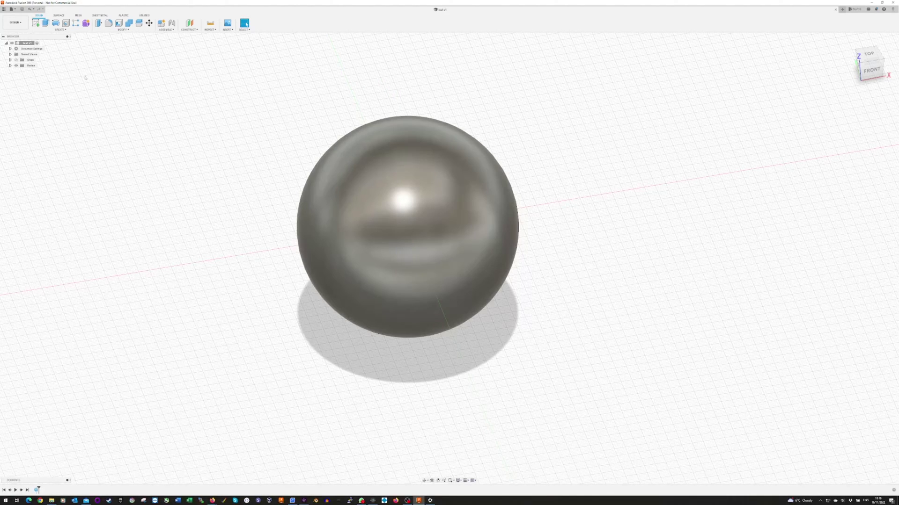
# Start File > 3D Print and select the sphere body.
pyautogui.click(12, 9)
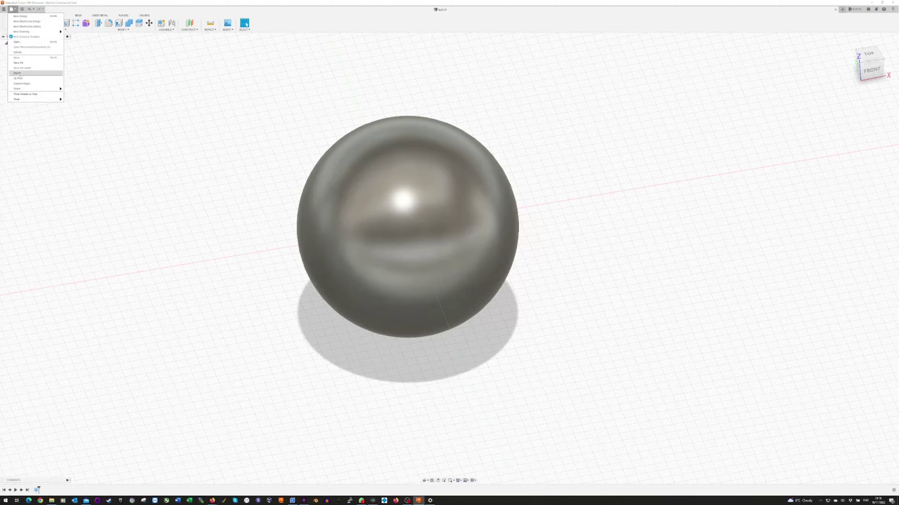
pyautogui.click(23, 78)
pyautogui.click(450, 221)
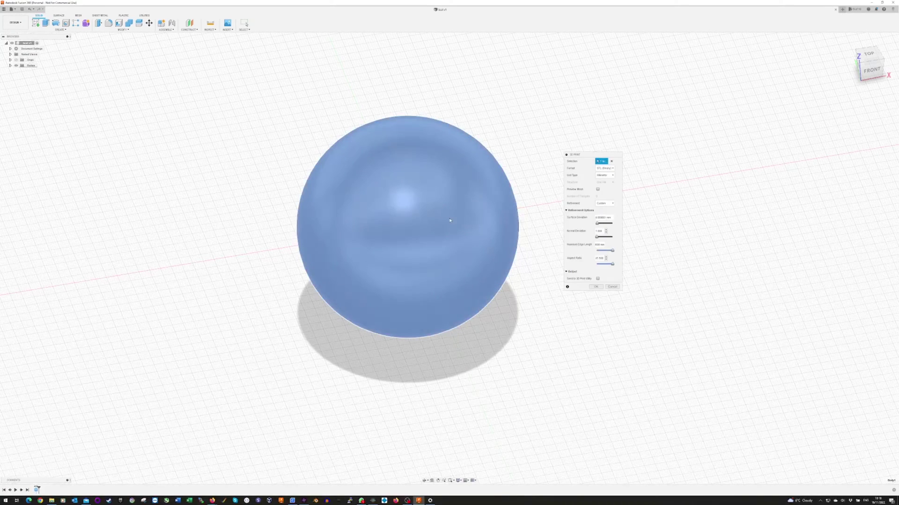
# Set mesh refinement to Low and preview the sphere's coarse triangle mesh.
pyautogui.scroll(5, 445, 219)
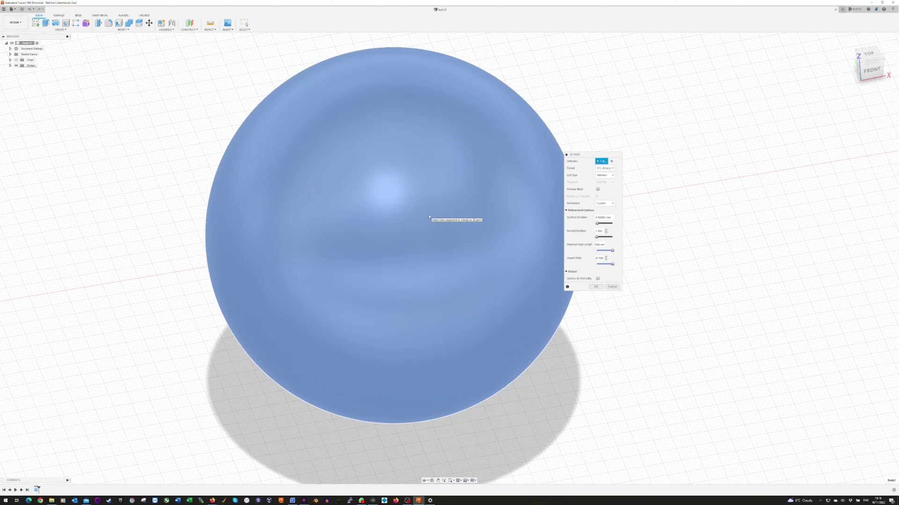
pyautogui.click(606, 203)
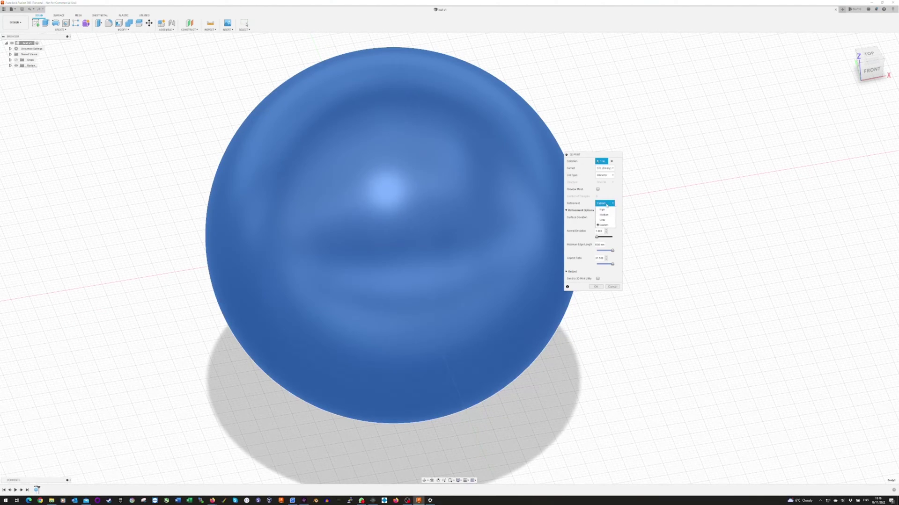
pyautogui.click(604, 220)
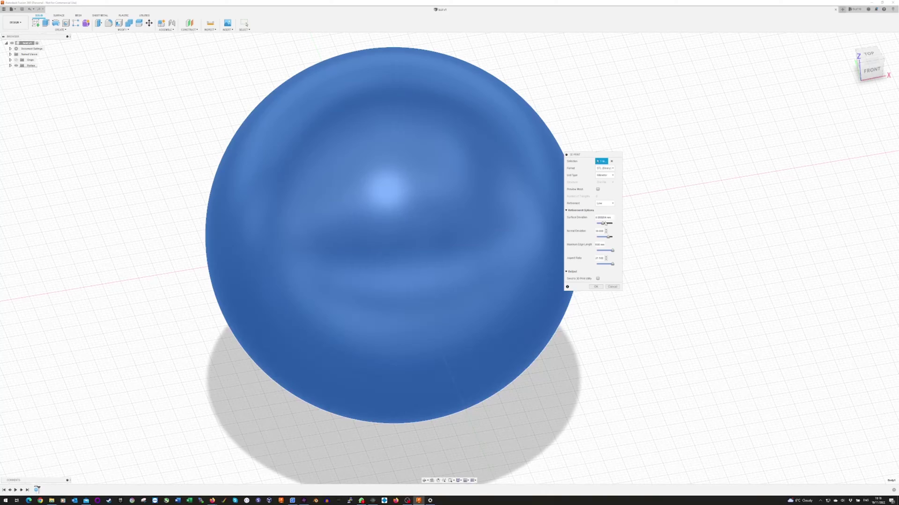
pyautogui.click(598, 189)
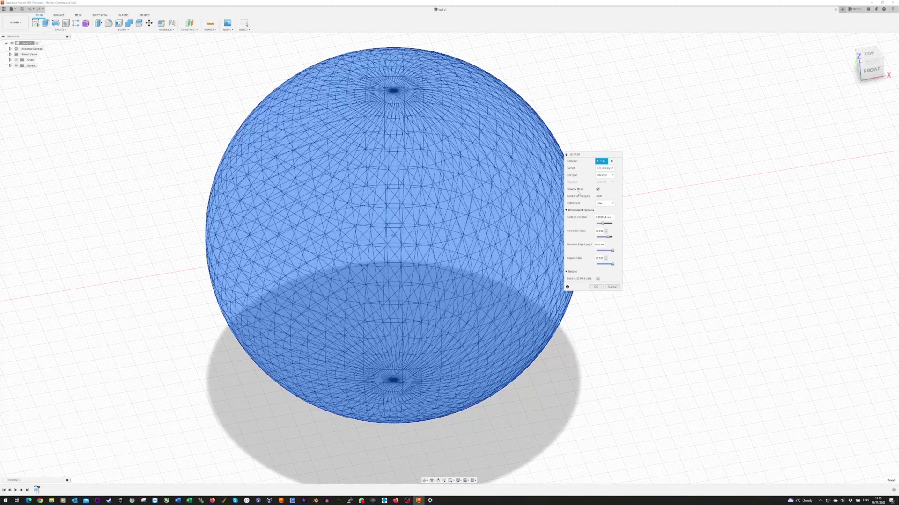
pyautogui.click(603, 204)
# Raise the sphere's mesh refinement to Medium, then to High.
pyautogui.click(608, 215)
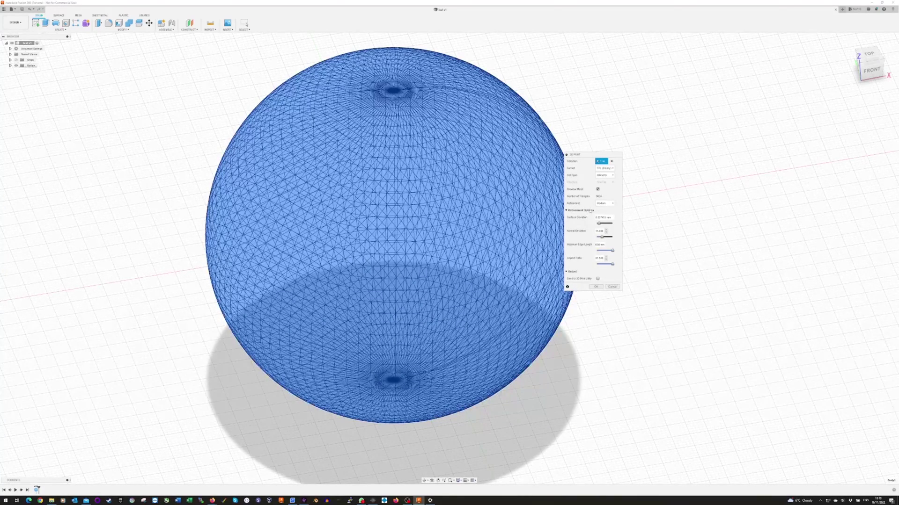
pyautogui.click(604, 204)
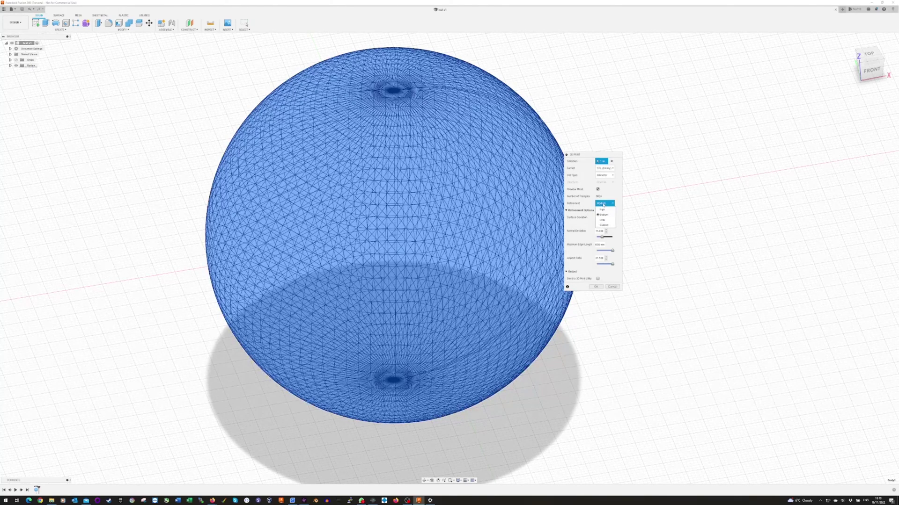
pyautogui.click(604, 210)
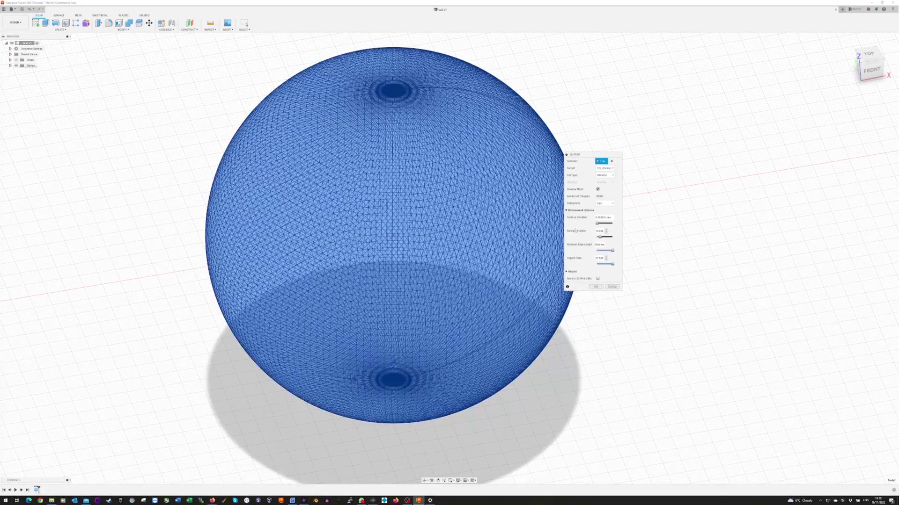
pyautogui.click(604, 203)
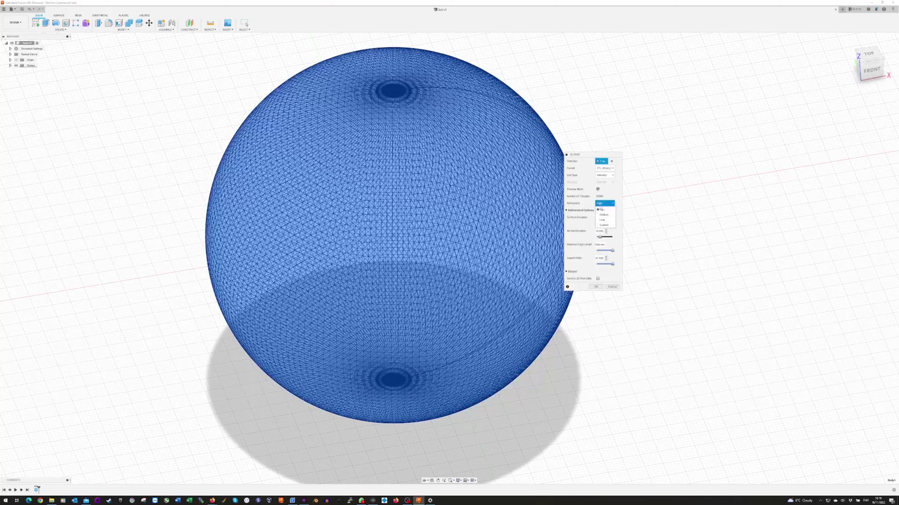
# Switch refinement to Custom, zoom in on the mesh, and cancel without exporting.
pyautogui.click(604, 225)
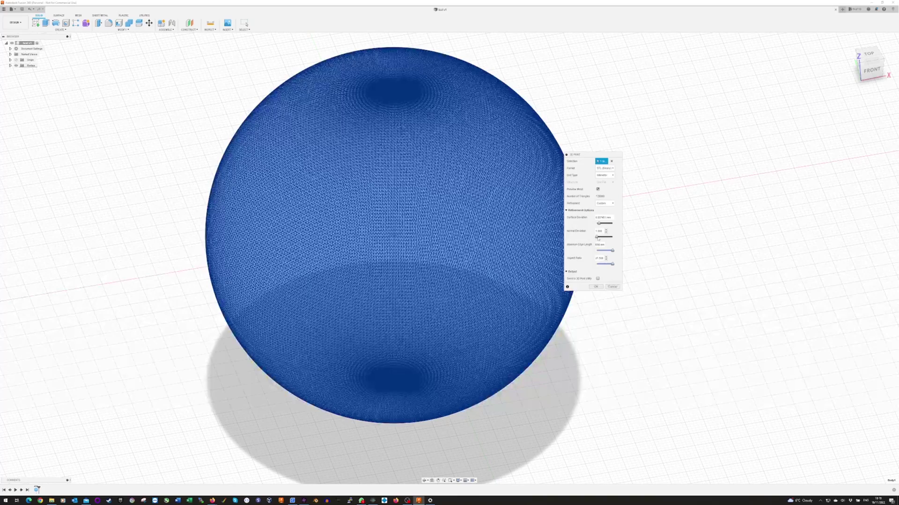
pyautogui.scroll(5, 416, 214)
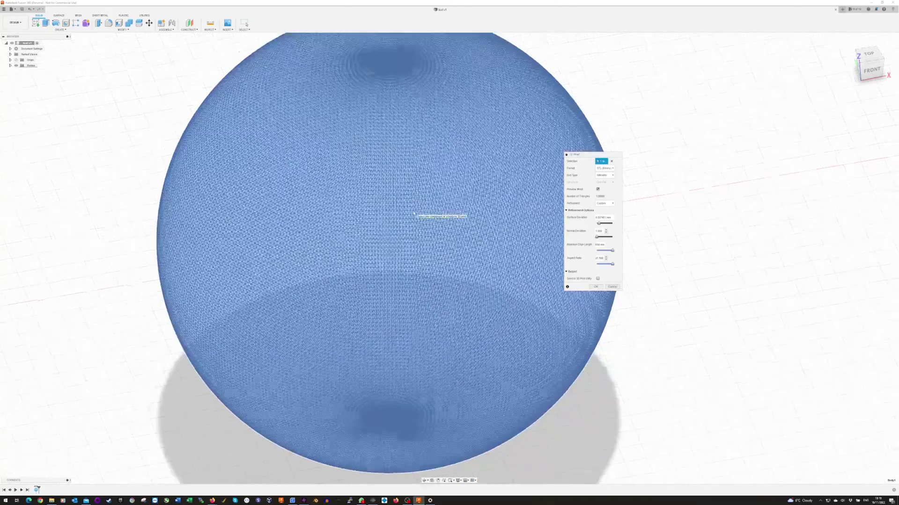
pyautogui.scroll(-5, 416, 214)
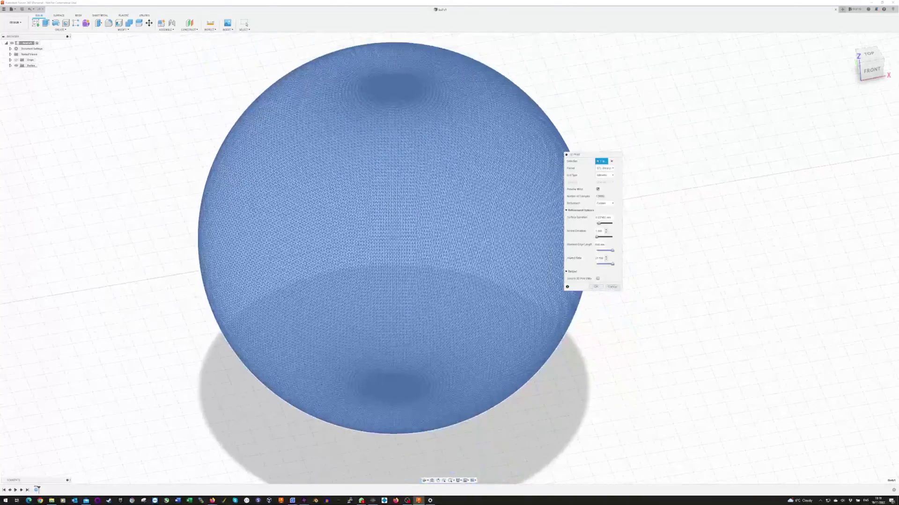
pyautogui.click(611, 286)
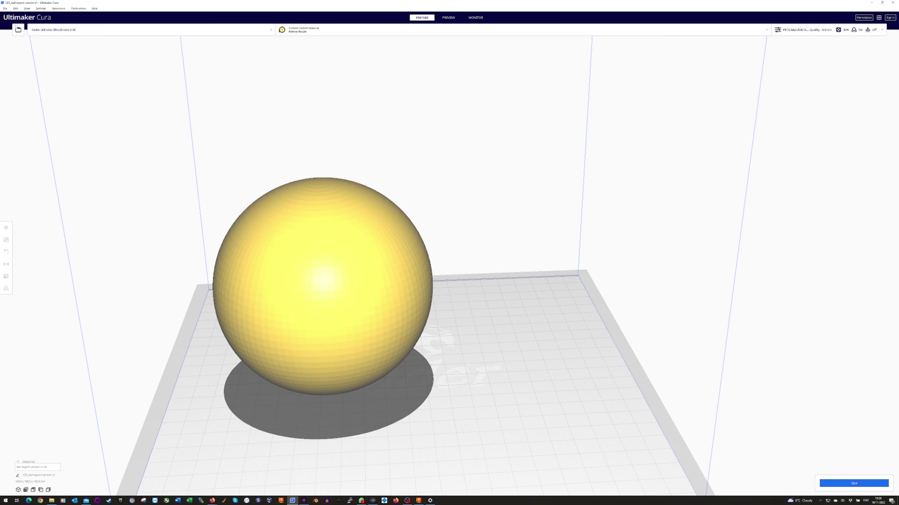
# Load a ball file, push it against the yellow sphere, then delete it.
pyautogui.click(18, 30)
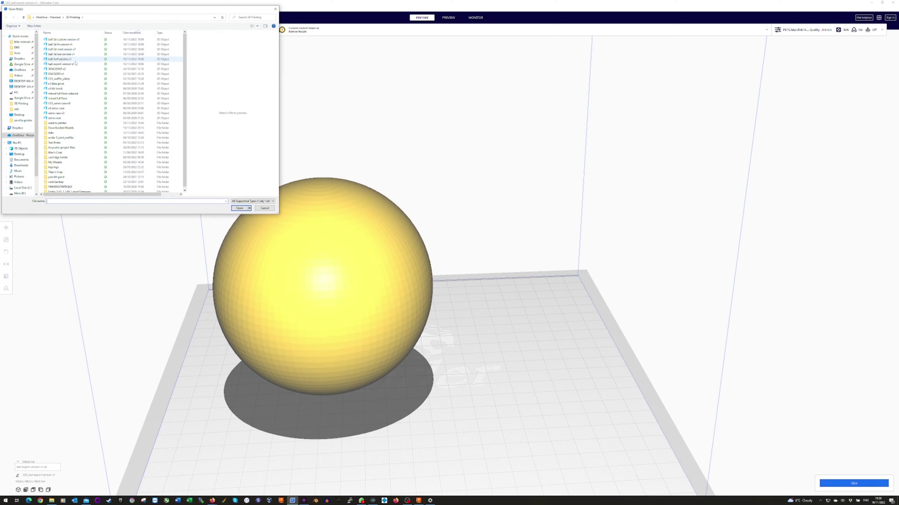
pyautogui.doubleClick(70, 59)
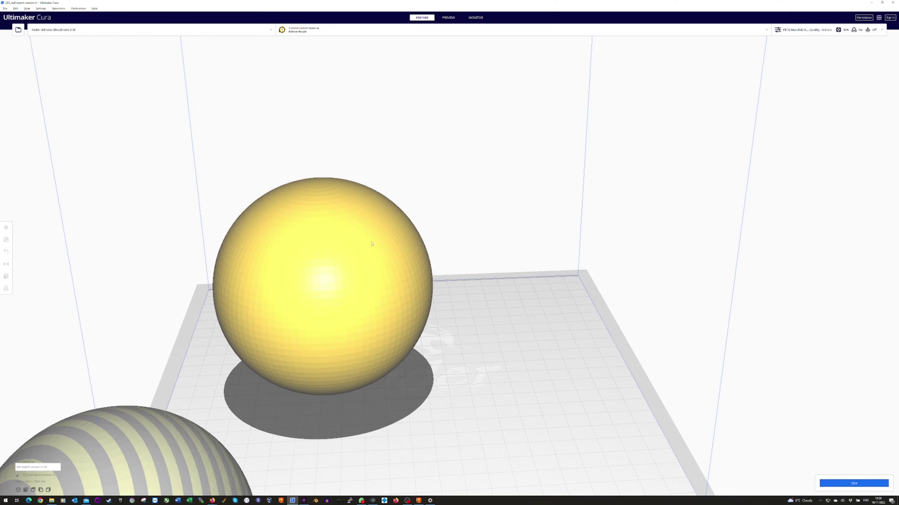
pyautogui.click(208, 431)
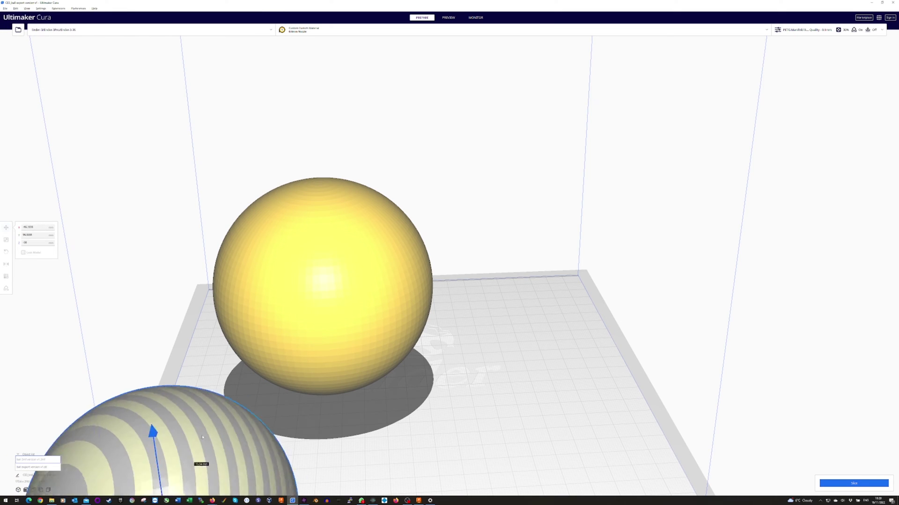
pyautogui.moveTo(202, 437); pyautogui.dragTo(512, 275)
pyautogui.moveTo(457, 285); pyautogui.dragTo(391, 303)
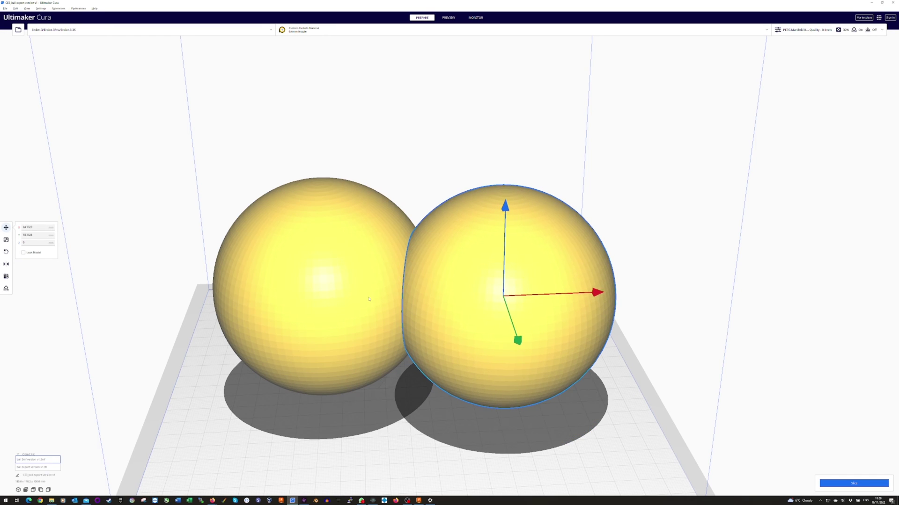
pyautogui.press('Delete')
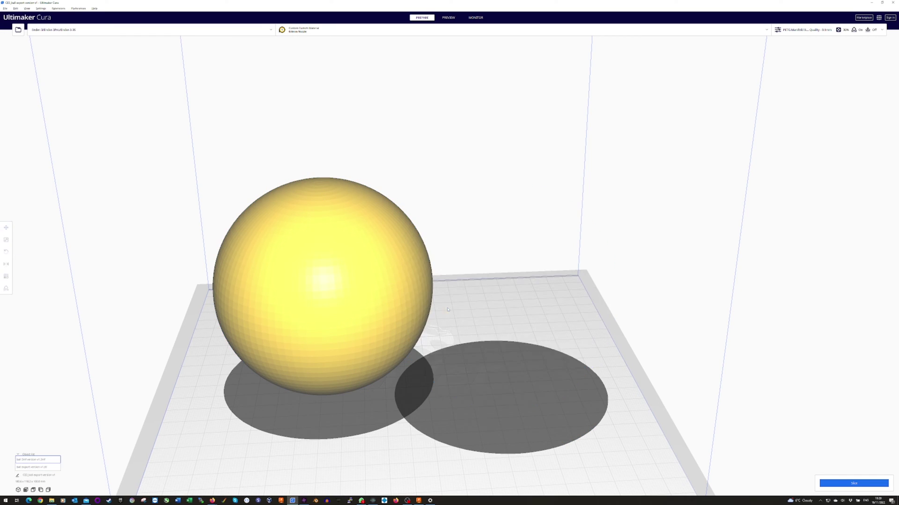
pyautogui.click(18, 30)
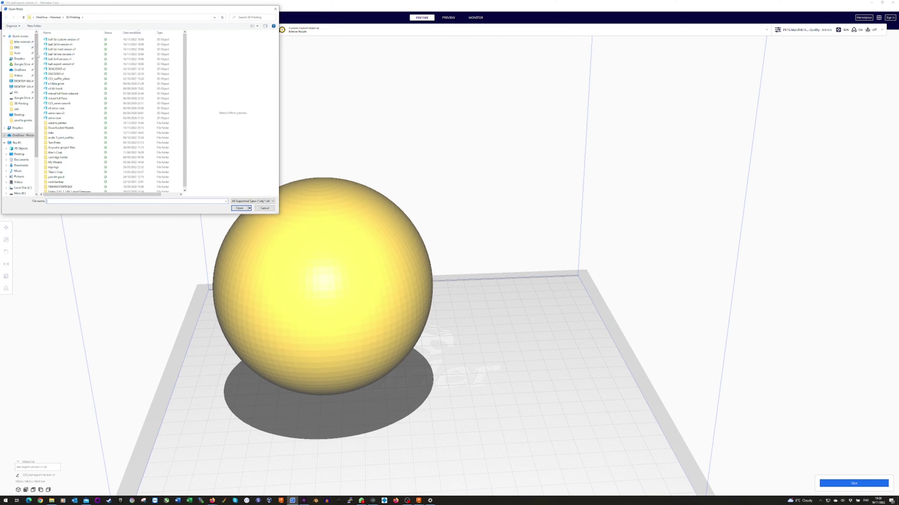
# Load 'ball 3d low version v1', slide it against the sphere, then delete it.
pyautogui.click(51, 54)
pyautogui.doubleClick(51, 54)
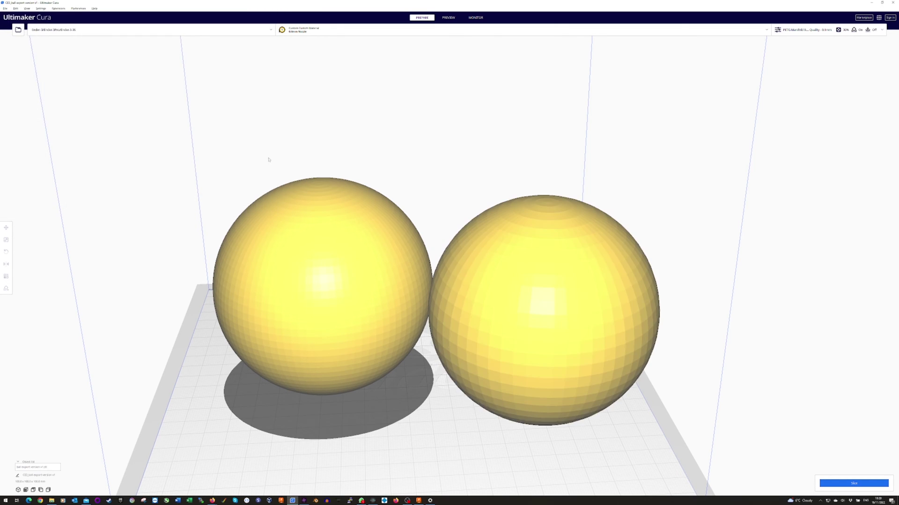
pyautogui.click(510, 295)
pyautogui.moveTo(494, 292); pyautogui.dragTo(408, 280)
pyautogui.click(363, 312)
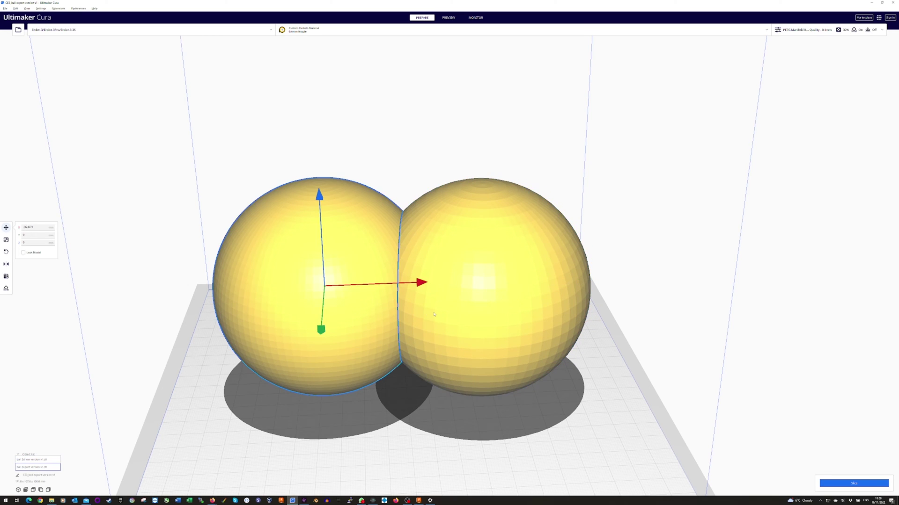
pyautogui.click(433, 315)
pyautogui.press('Delete')
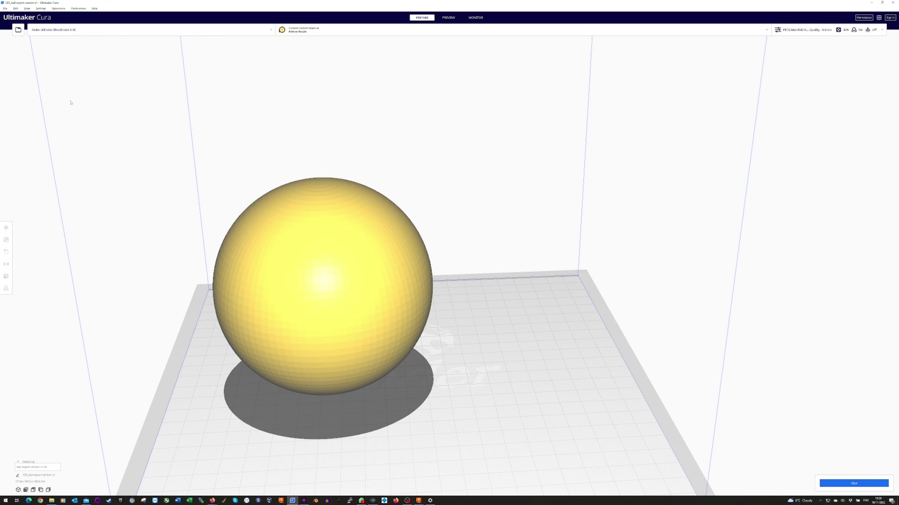
# Open another ball file, place it beside the sphere, then delete it.
pyautogui.click(18, 30)
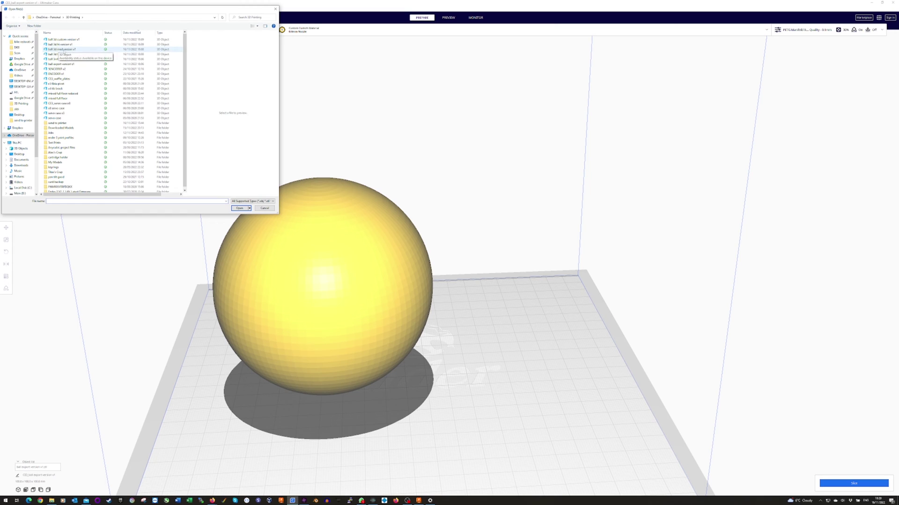
pyautogui.click(61, 49)
pyautogui.click(240, 207)
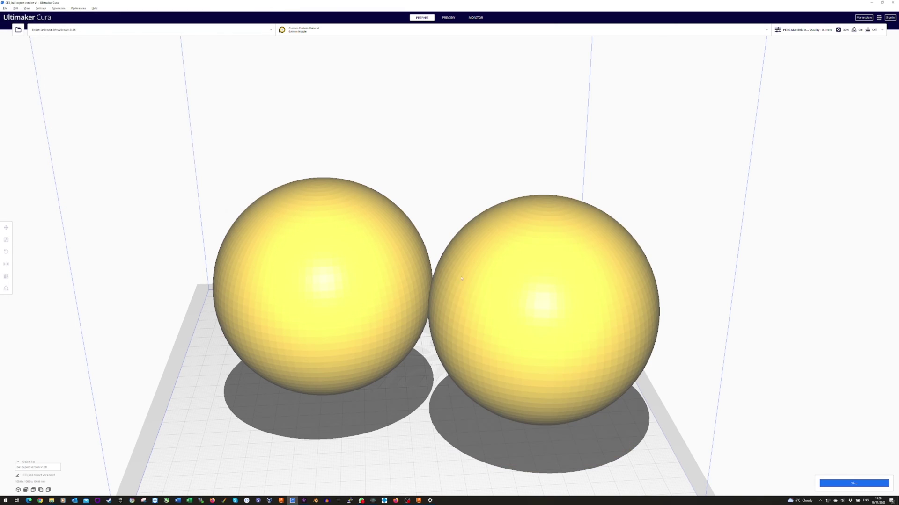
pyautogui.click(419, 271)
pyautogui.moveTo(419, 270); pyautogui.dragTo(390, 267)
pyautogui.click(324, 278)
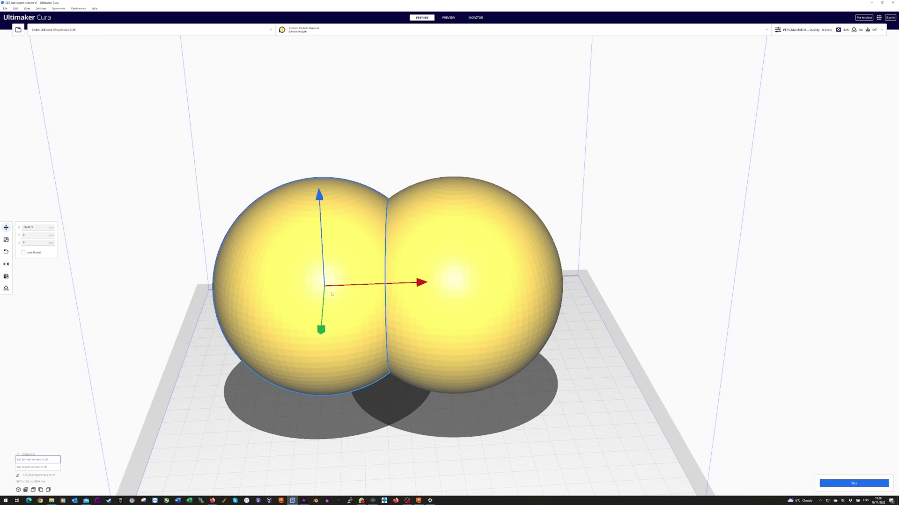
pyautogui.click(454, 266)
pyautogui.press('Delete')
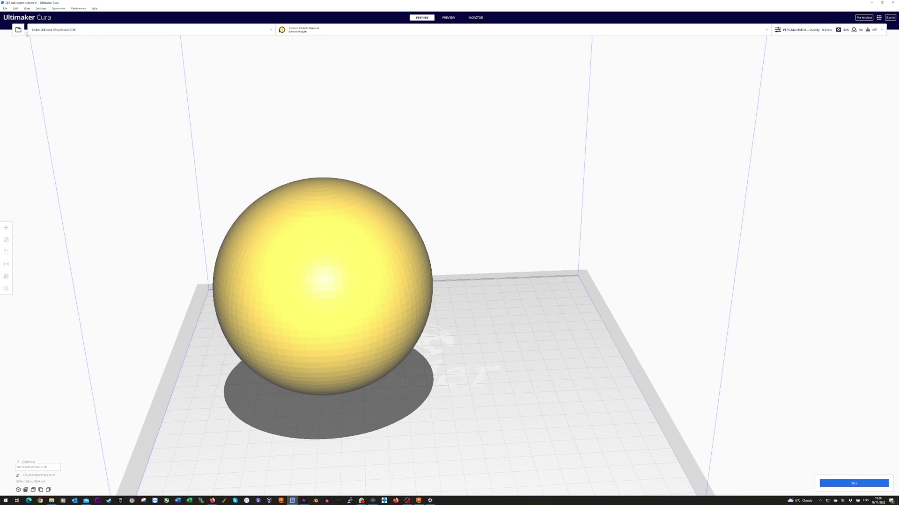
pyautogui.click(22, 31)
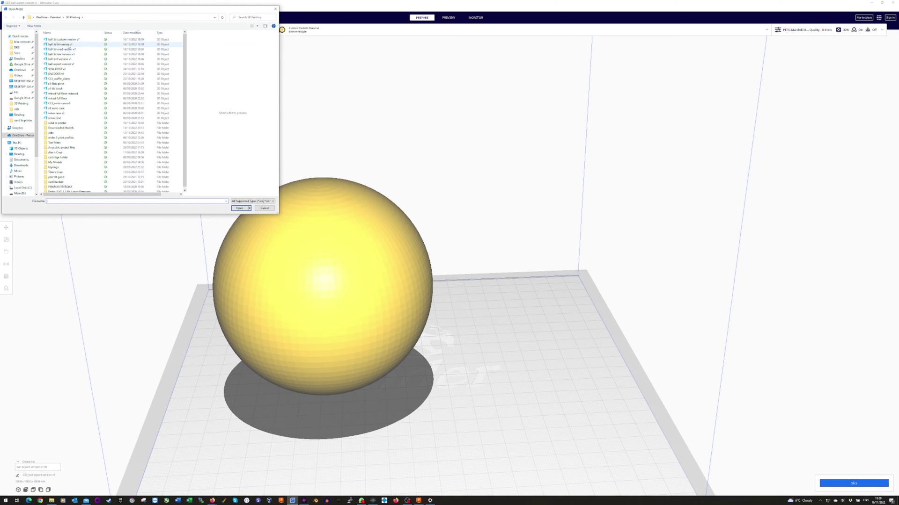
# Load 'ball 3d hi version v1' against the first sphere, then load 'ball 3d custom version v1'.
pyautogui.doubleClick(69, 45)
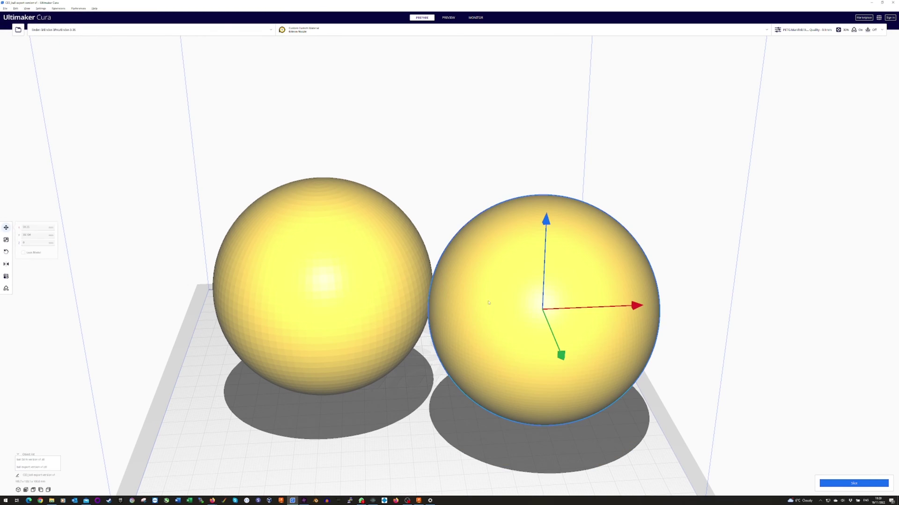
pyautogui.moveTo(485, 301); pyautogui.dragTo(481, 285)
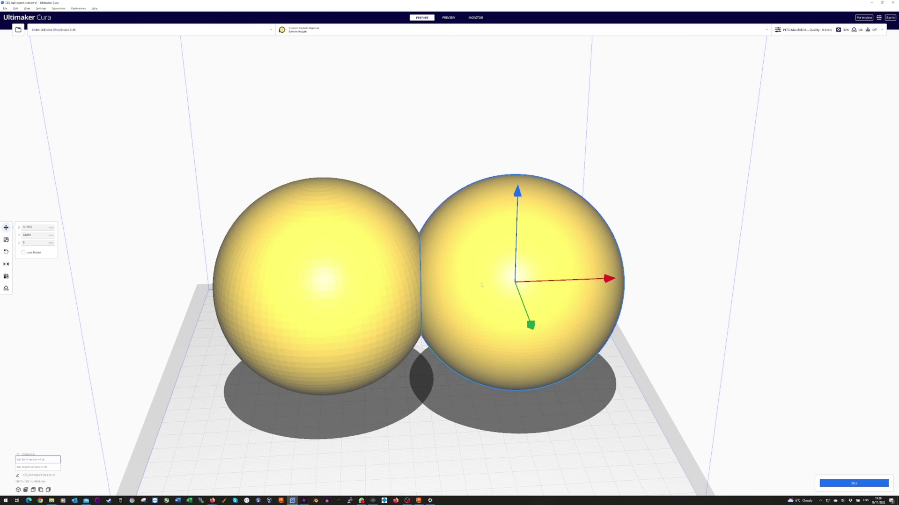
pyautogui.click(19, 31)
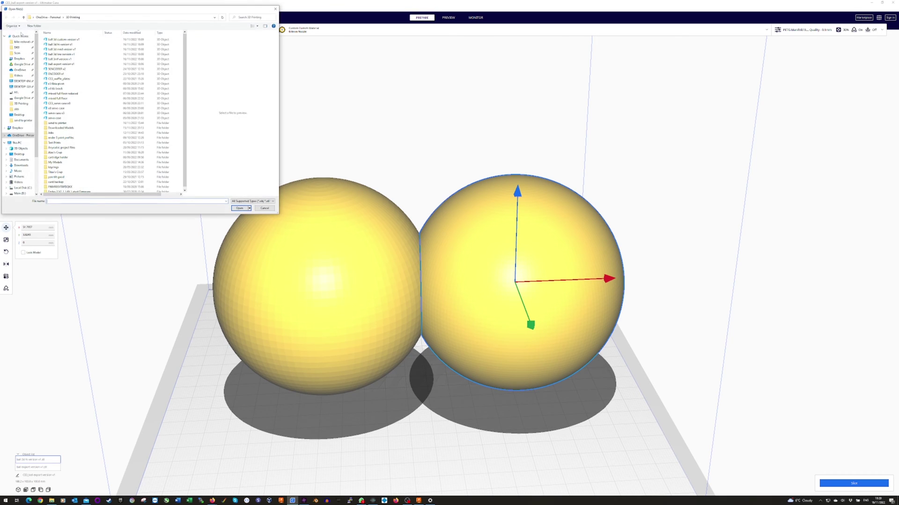
pyautogui.doubleClick(62, 39)
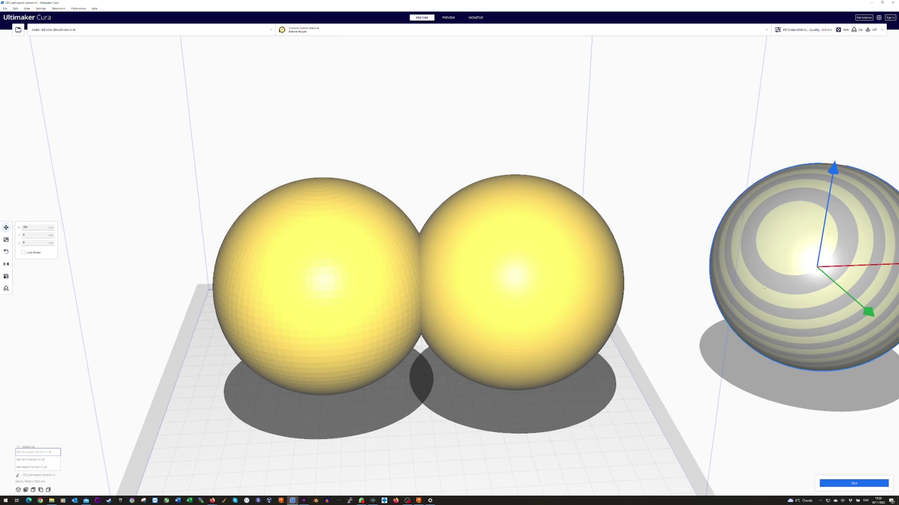
pyautogui.moveTo(764, 286); pyautogui.dragTo(480, 322)
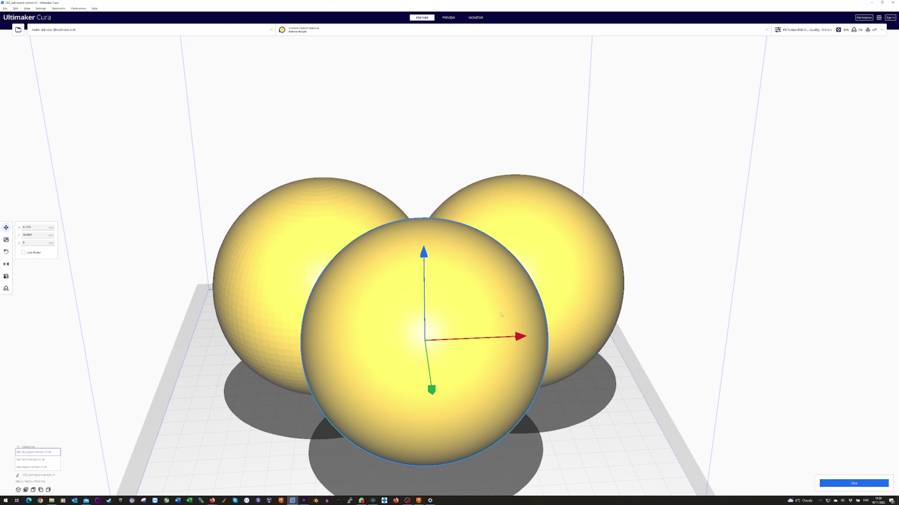
# Select the left, right and front custom spheres to compare their facets.
pyautogui.scroll(5, 457, 275)
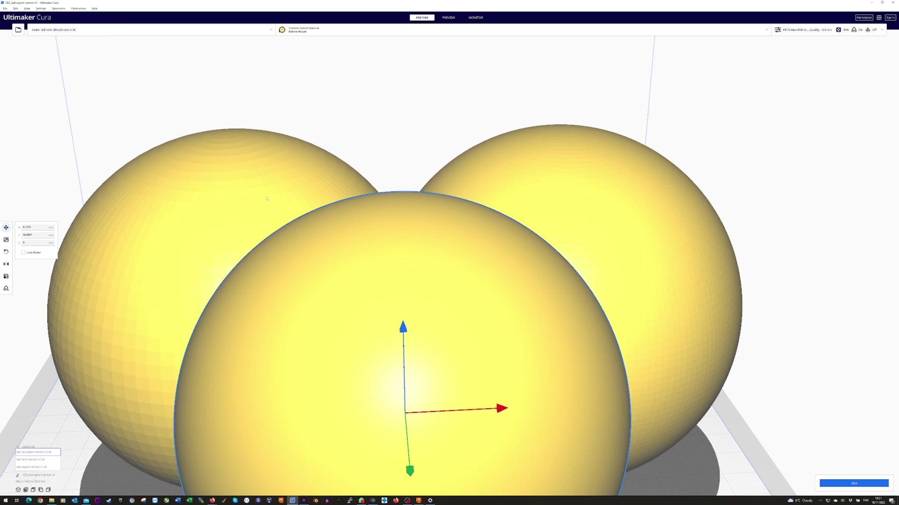
pyautogui.click(215, 176)
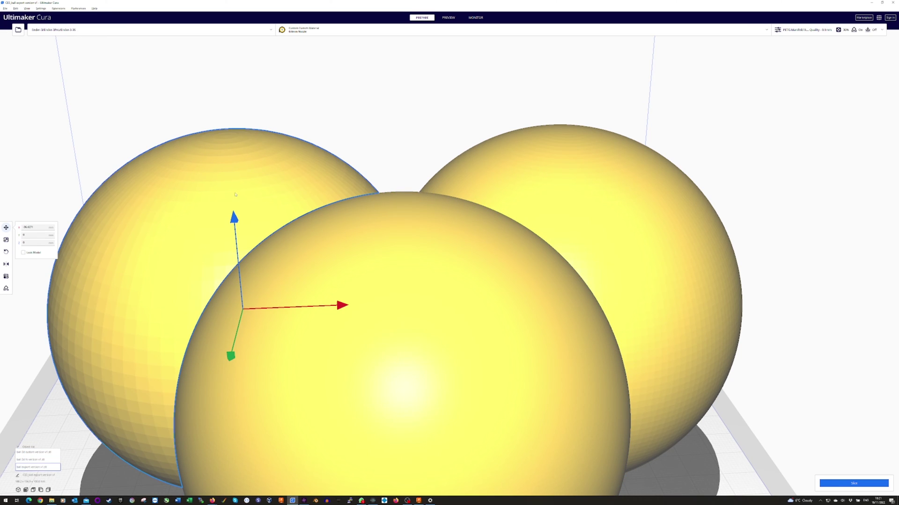
pyautogui.click(589, 161)
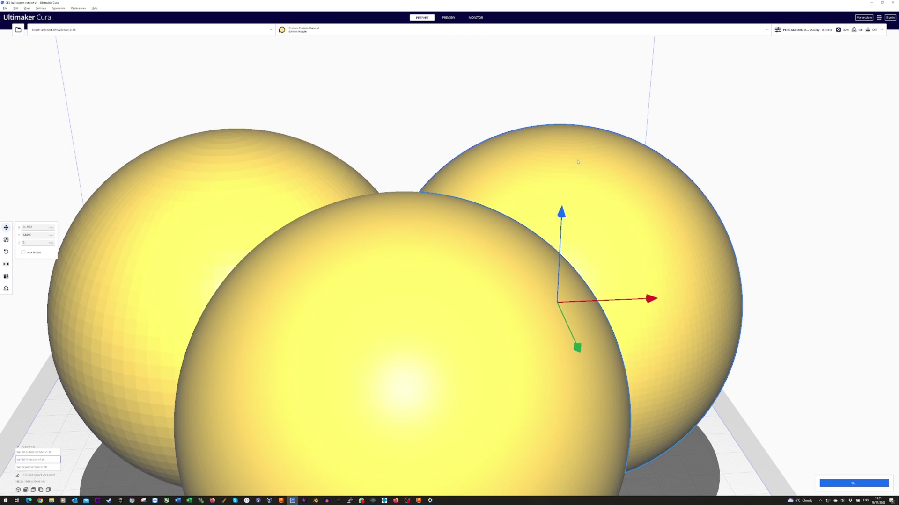
pyautogui.click(483, 325)
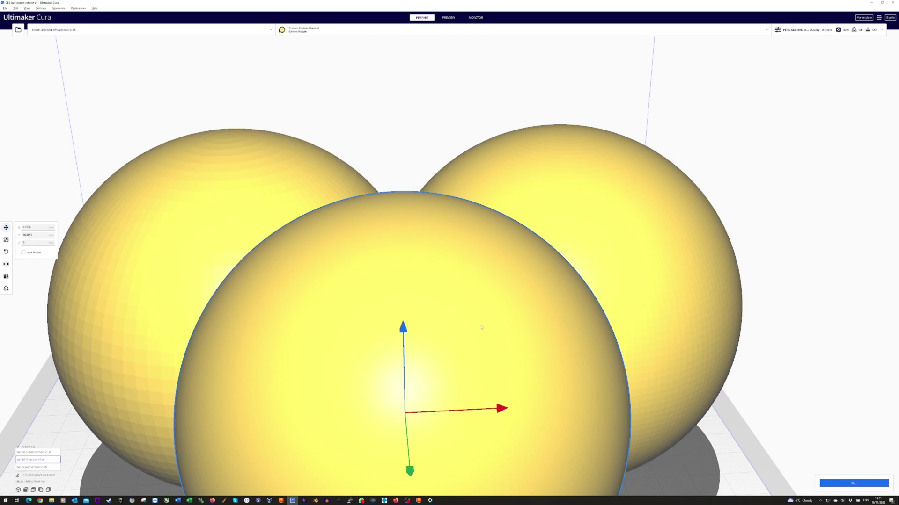
pyautogui.scroll(5, 552, 317)
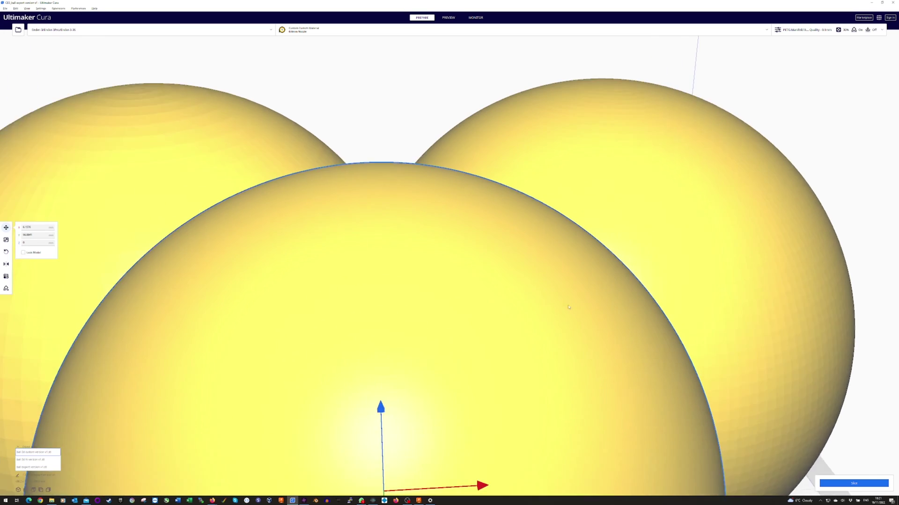
pyautogui.scroll(-10, 569, 307)
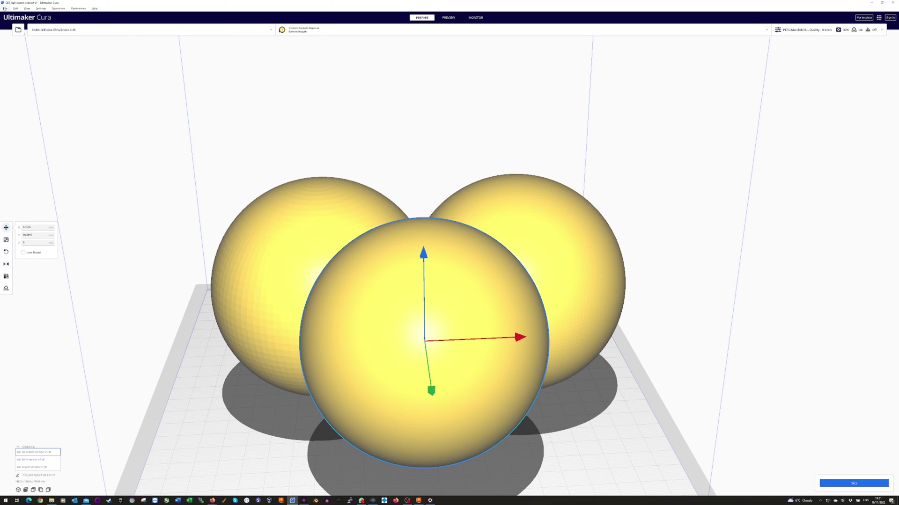
# Return to Fusion 360, open 3D Print for the sphere, and enable mesh preview.
pyautogui.click(870, 4)
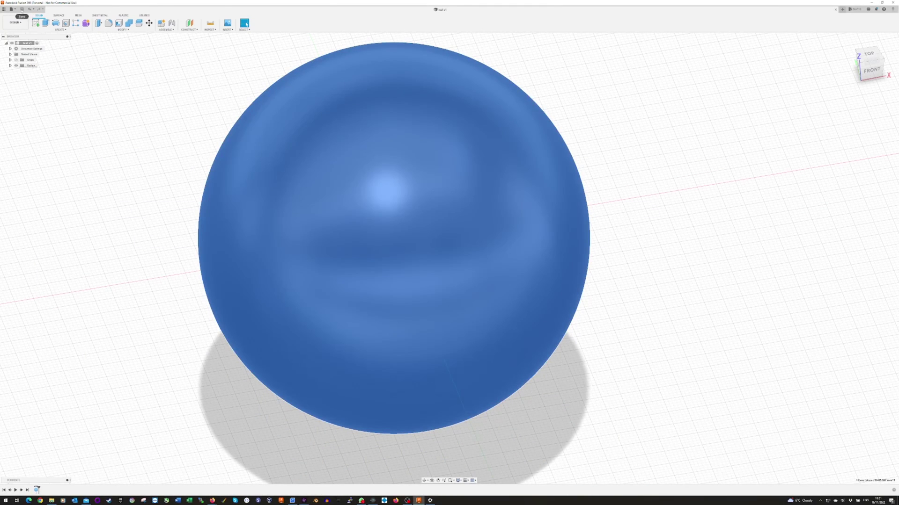
pyautogui.click(12, 9)
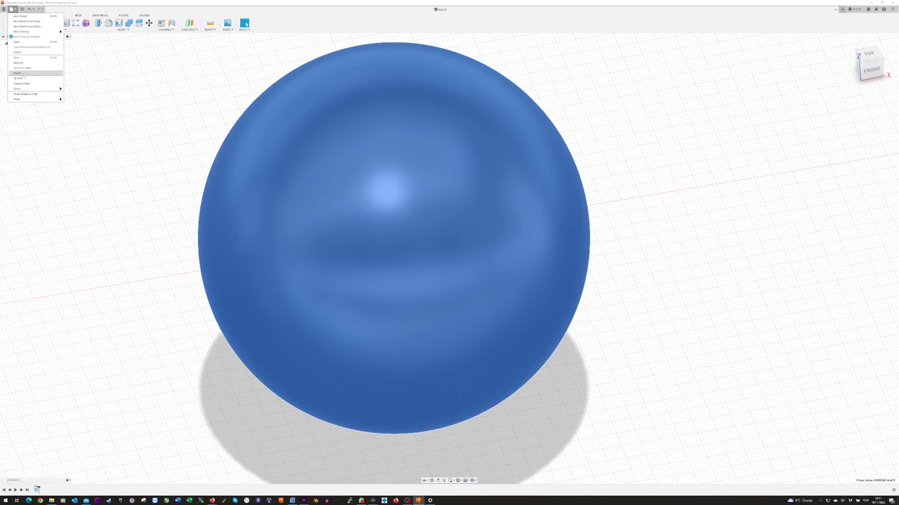
pyautogui.click(26, 78)
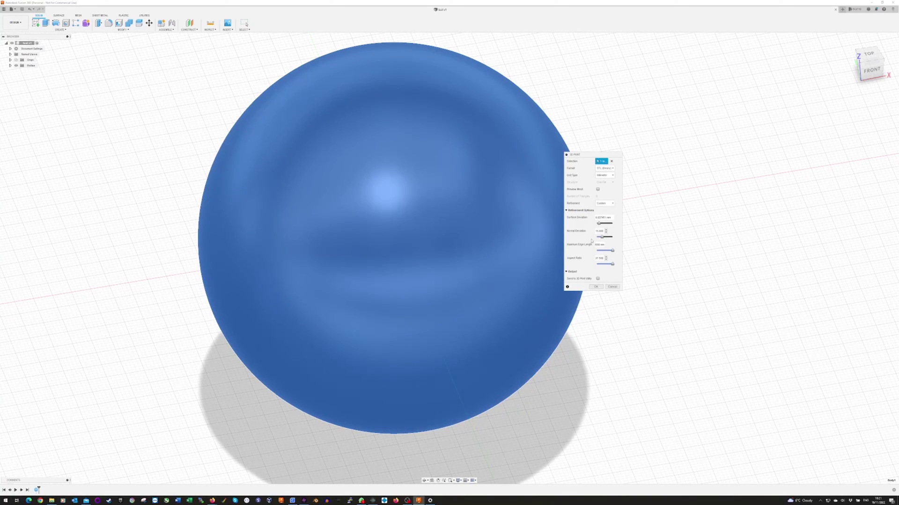
pyautogui.click(598, 189)
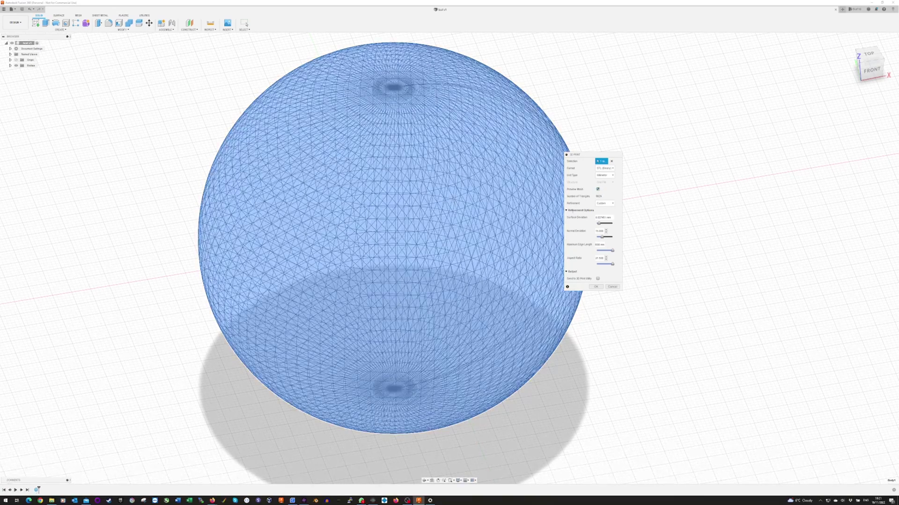
# Keep Custom refinement, lower Normal Deviation to about 1.000, then close the dialog.
pyautogui.click(604, 203)
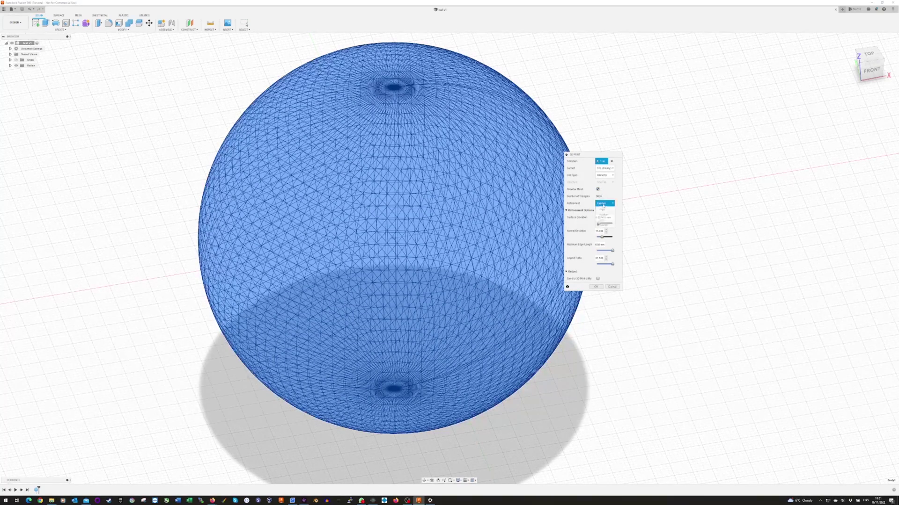
pyautogui.click(605, 205)
pyautogui.moveTo(602, 237); pyautogui.dragTo(599, 239)
pyautogui.moveTo(599, 239); pyautogui.dragTo(597, 238)
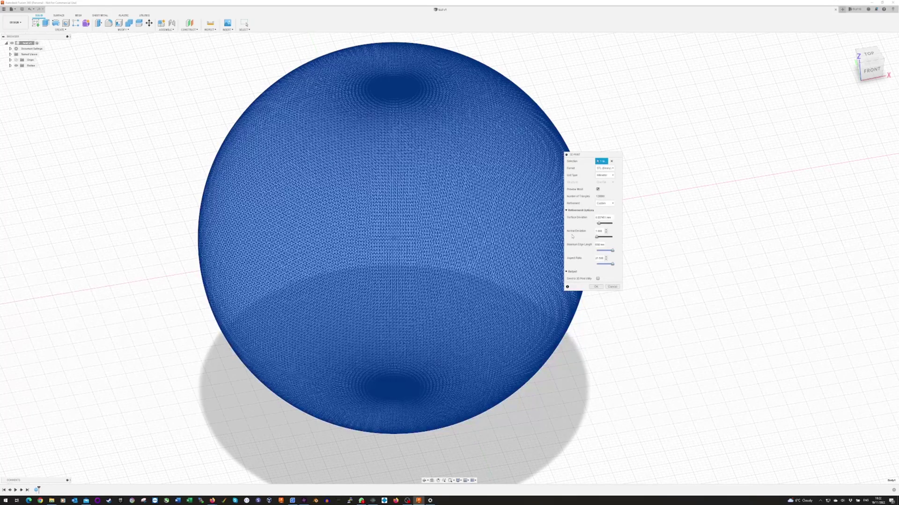
pyautogui.click(612, 287)
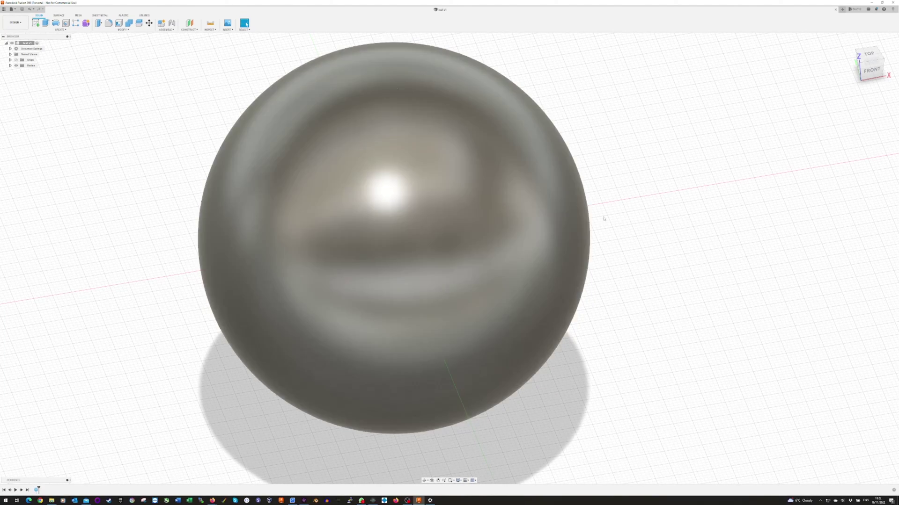
pyautogui.scroll(-5, 604, 222)
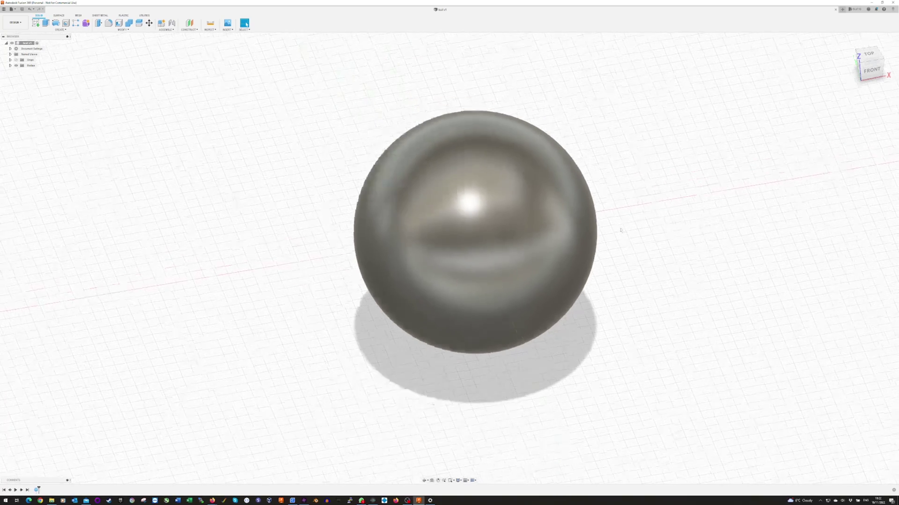